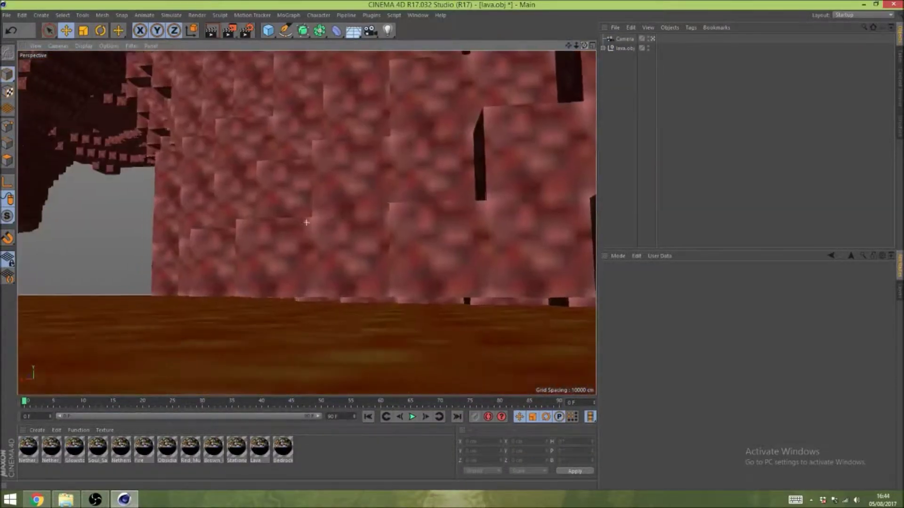
Fly the viewport in close to the netherrack wall of the imported lava scene
{"action": "mouse_move", "coordinate": [306, 222]}
{"action": "left_mouse_down"}
{"action": "mouse_move", "coordinate": [579, 51]}
{"action": "mouse_move", "coordinate": [571, 141]}
{"action": "left_mouse_up"}
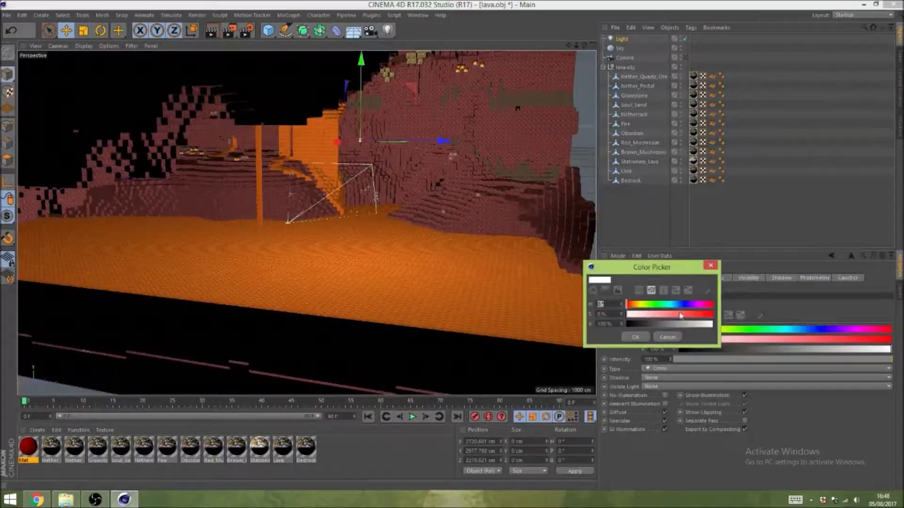
Pick a dark red colour in the Color Picker for the sky material
{"action": "left_click_drag", "start_coordinate": [648, 318], "coordinate": [711, 315]}
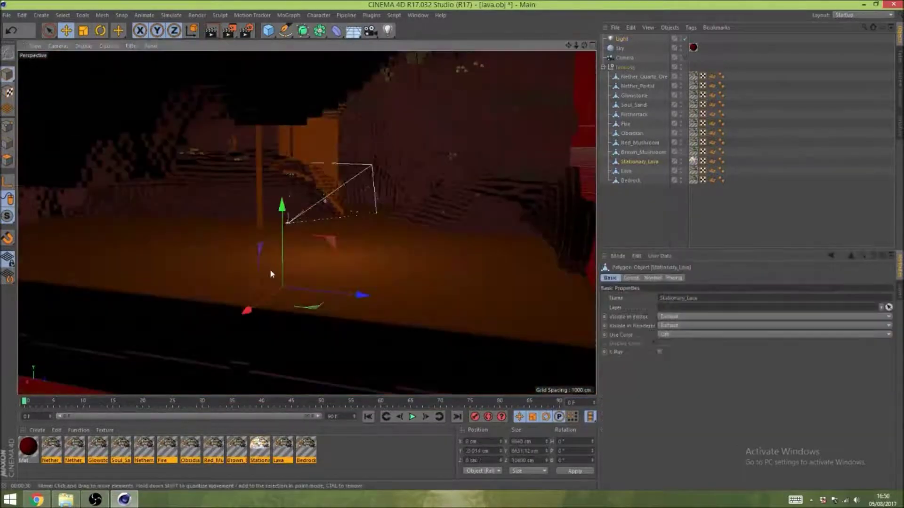
Check the Lava, Stationary_Lava and Fire glow settings and render a Ctrl+R preview
{"action": "left_click", "coordinate": [282, 449]}
{"action": "left_click", "coordinate": [714, 278]}
{"action": "key", "text": "ctrl+r"}
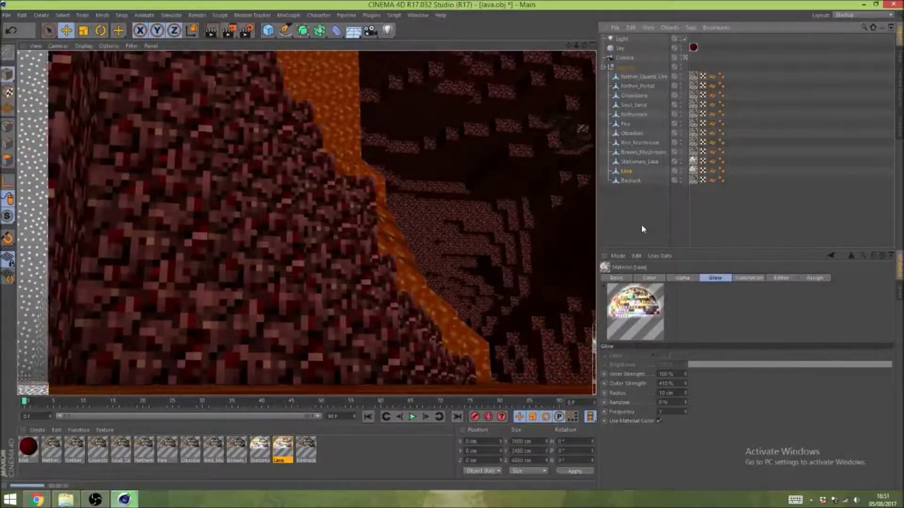
{"action": "left_click", "coordinate": [259, 448]}
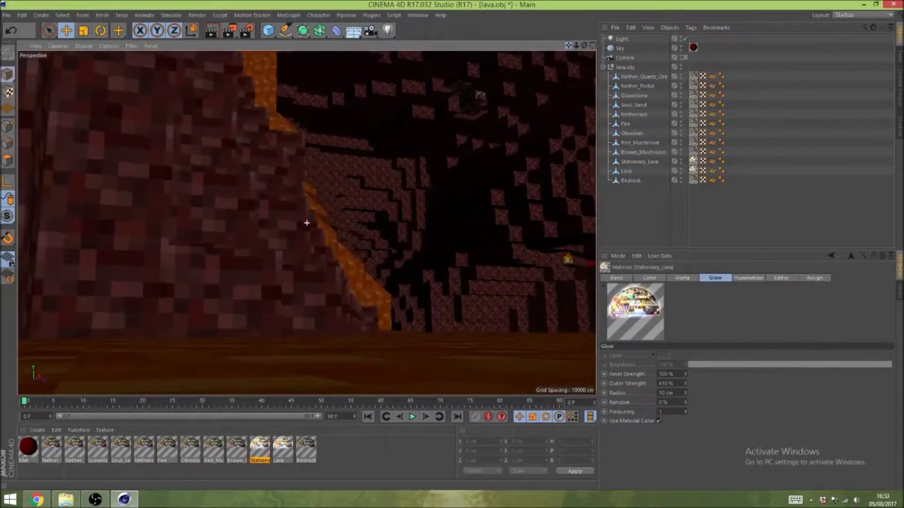
{"action": "left_click", "coordinate": [306, 223]}
{"action": "left_click", "coordinate": [167, 448]}
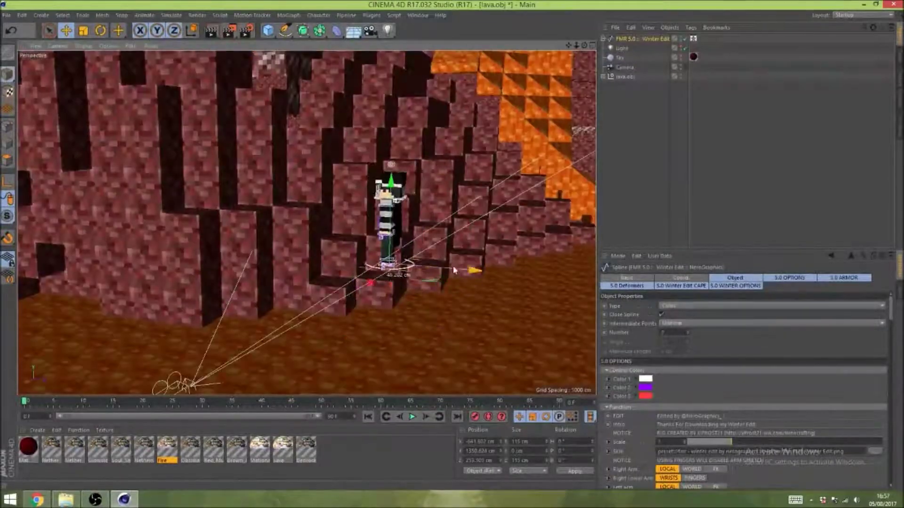
View through the scene camera and set the rig's Glittering Eyes to OFF
{"action": "left_click", "coordinate": [685, 67]}
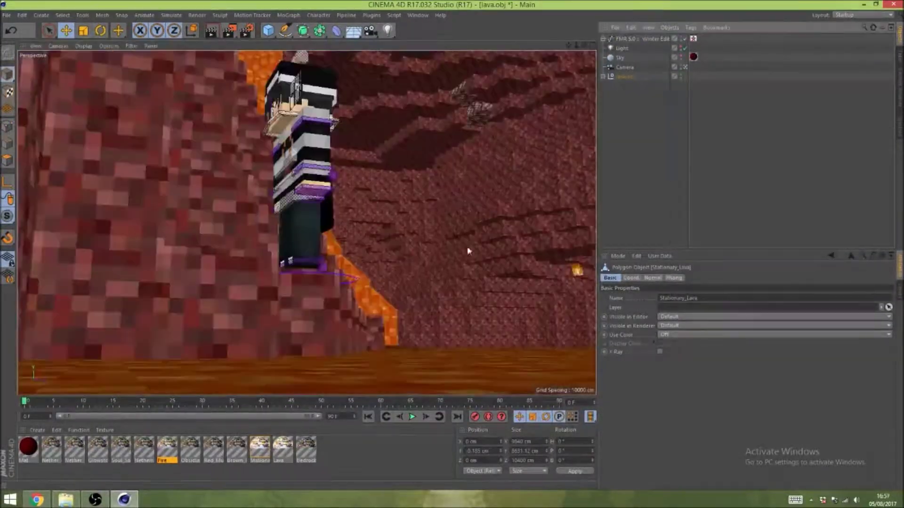
{"action": "left_click", "coordinate": [306, 223]}
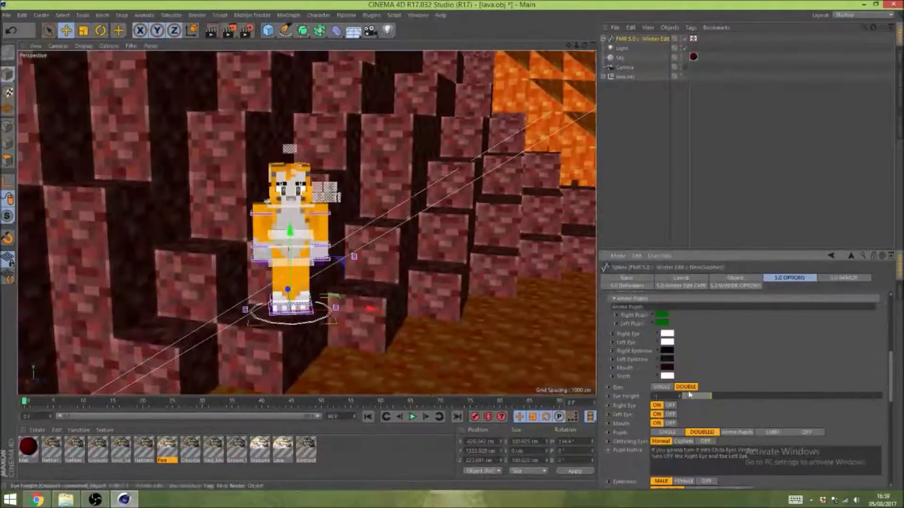
{"action": "scroll", "coordinate": [689, 394], "scroll_direction": "down", "scroll_amount": 3}
{"action": "left_click", "coordinate": [704, 380]}
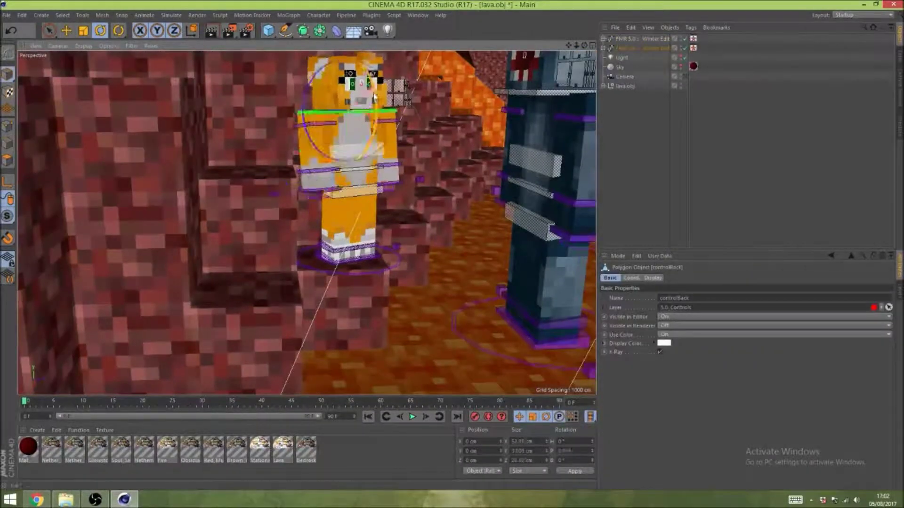
Move the cat character's left arm control and drag the second rig into position
{"action": "left_click", "coordinate": [398, 165]}
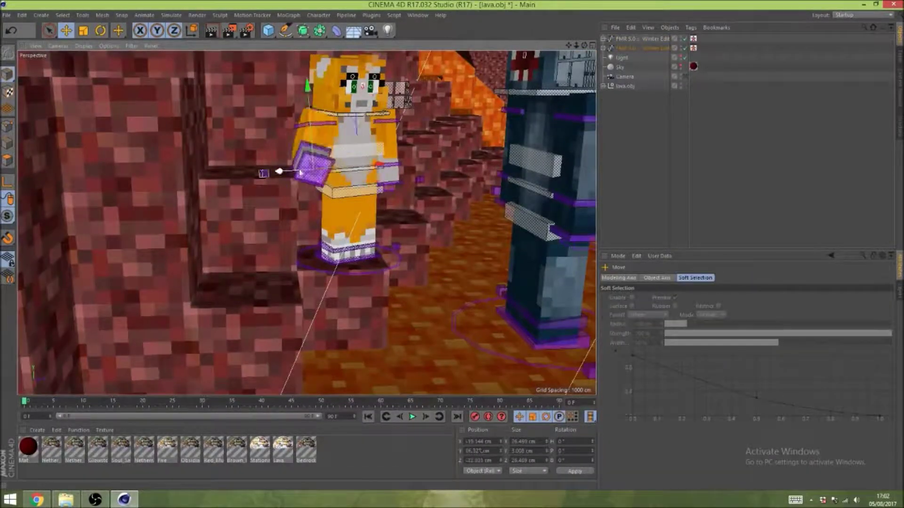
{"action": "key", "text": "e"}
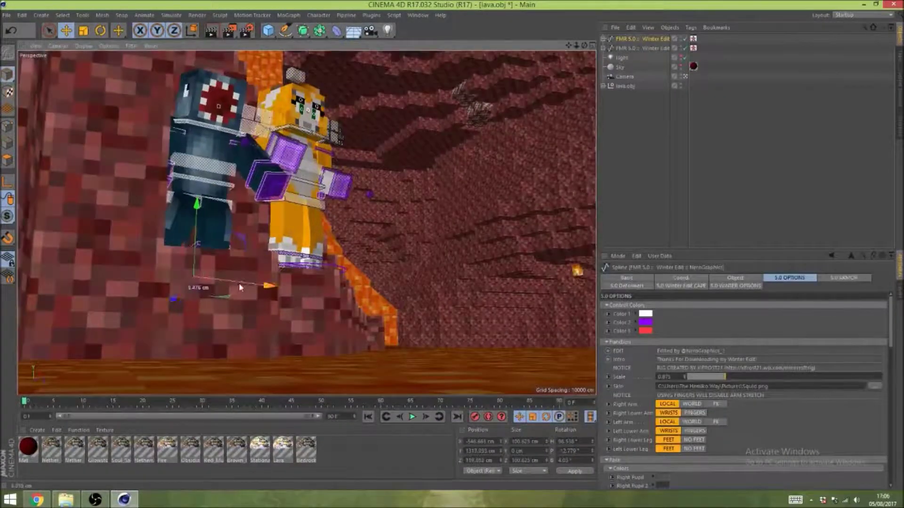
{"action": "left_click_drag", "start_coordinate": [240, 287], "coordinate": [205, 130]}
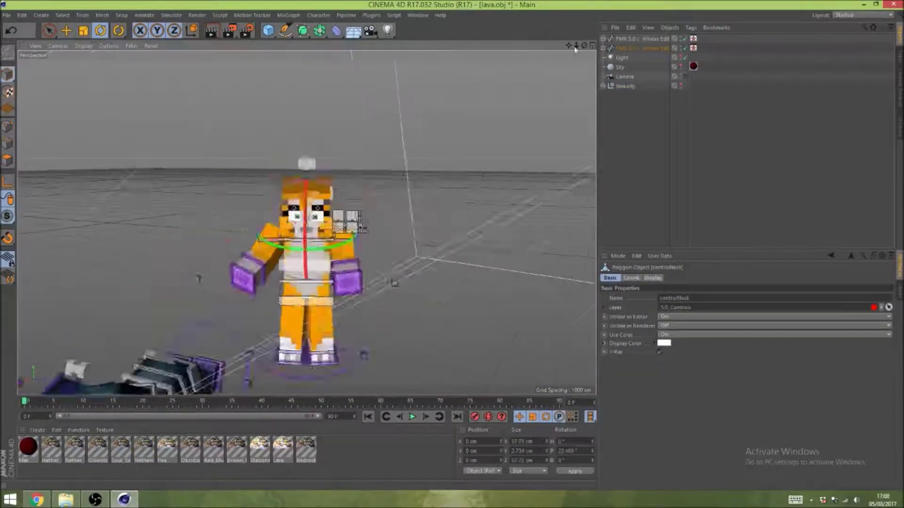
Shift the arm control right, render a preview, then re-render with Light.1 added
{"action": "left_click_drag", "start_coordinate": [303, 198], "coordinate": [379, 185]}
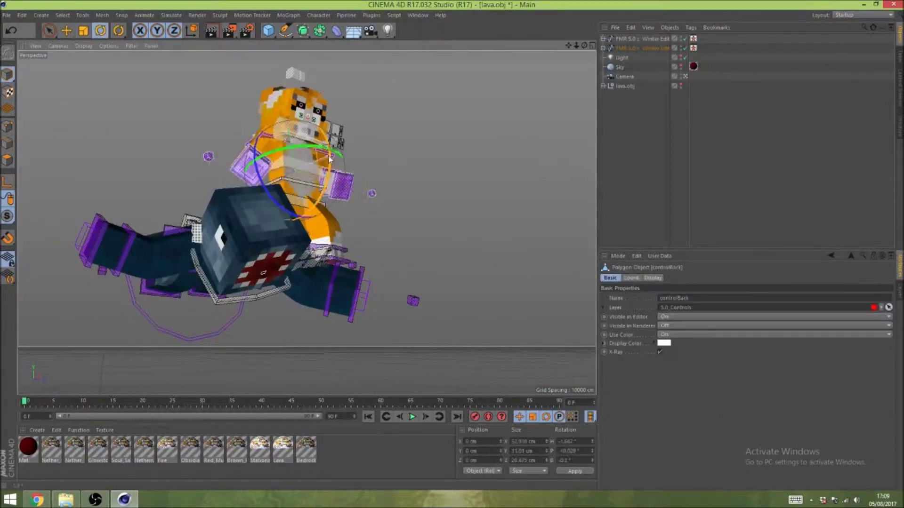
{"action": "key", "text": "ctrl+r"}
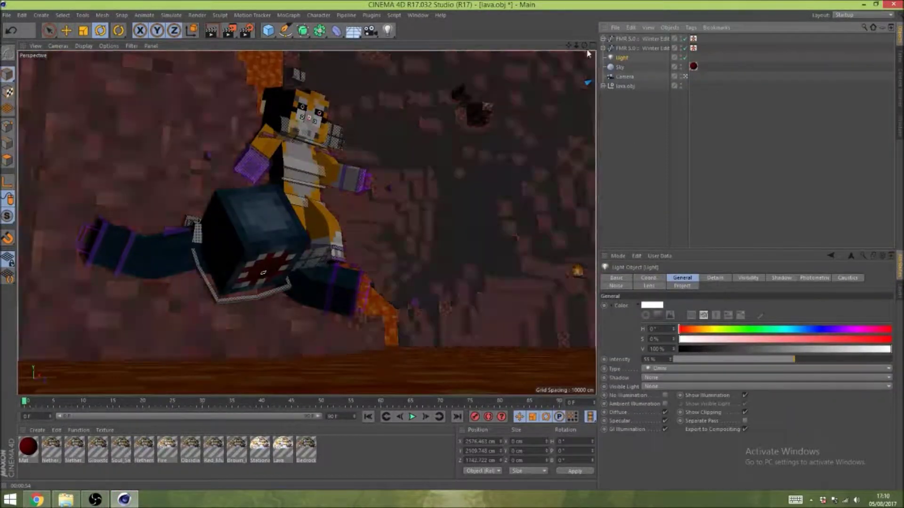
{"action": "scroll", "coordinate": [296, 228], "scroll_direction": "up", "scroll_amount": 10}
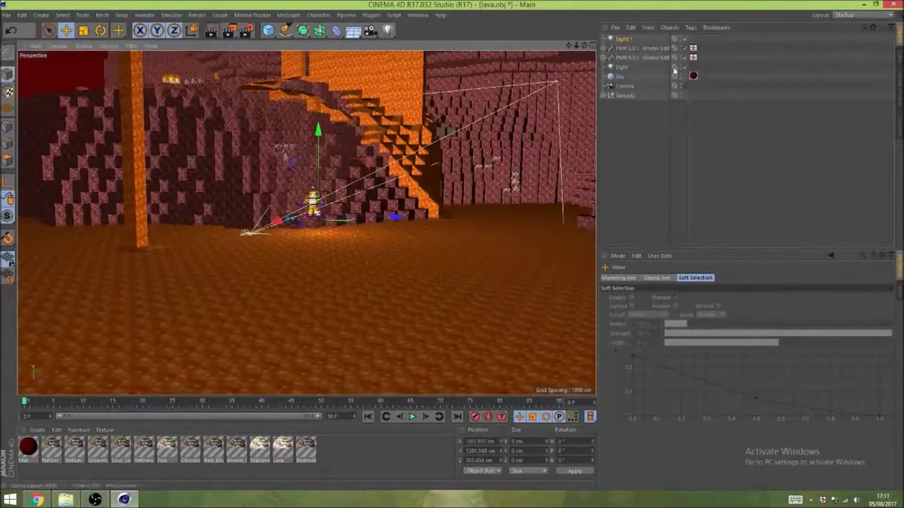
{"action": "key", "text": "ctrl+r"}
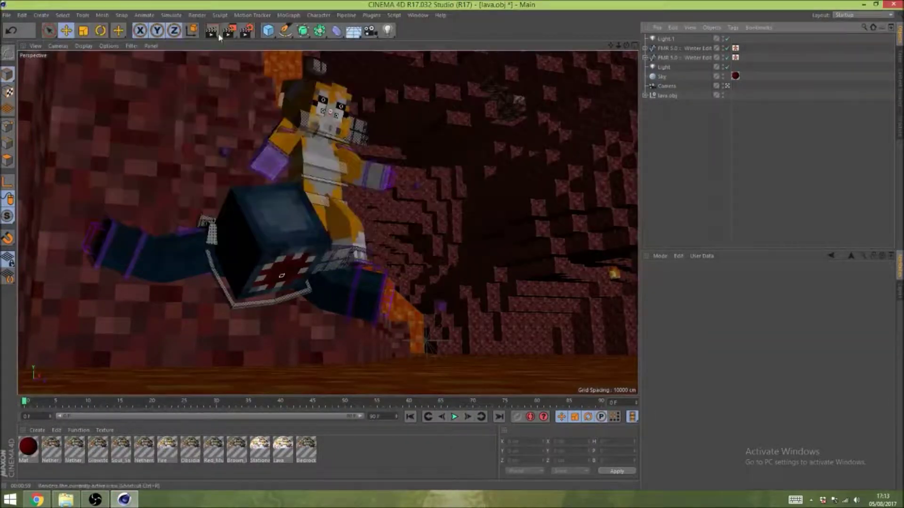
Render the final scene to the Picture Viewer
{"action": "left_click", "coordinate": [229, 31]}
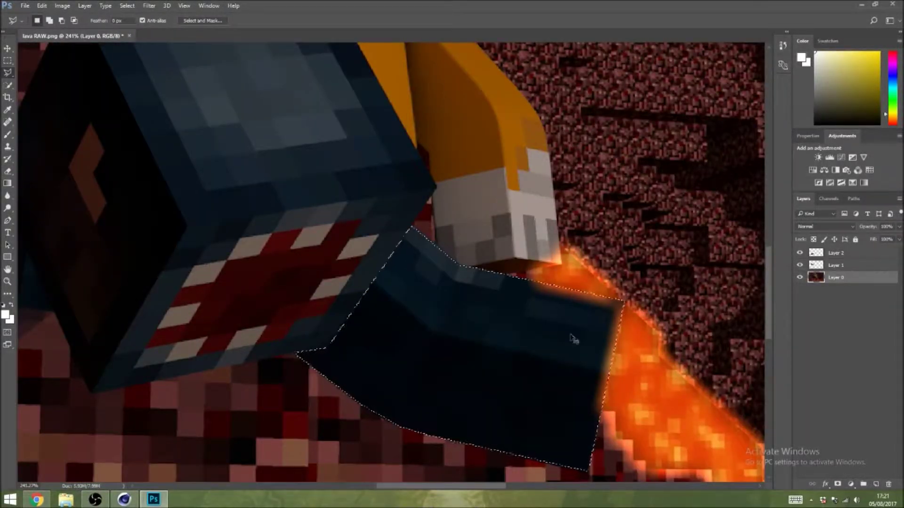
Copy the dark character's leg piece to its own layer and rotate it into place
{"action": "key", "text": "ctrl+j"}
{"action": "key", "text": "ctrl+t"}
{"action": "left_click_drag", "start_coordinate": [461, 348], "coordinate": [521, 212]}
{"action": "key", "text": "Return"}
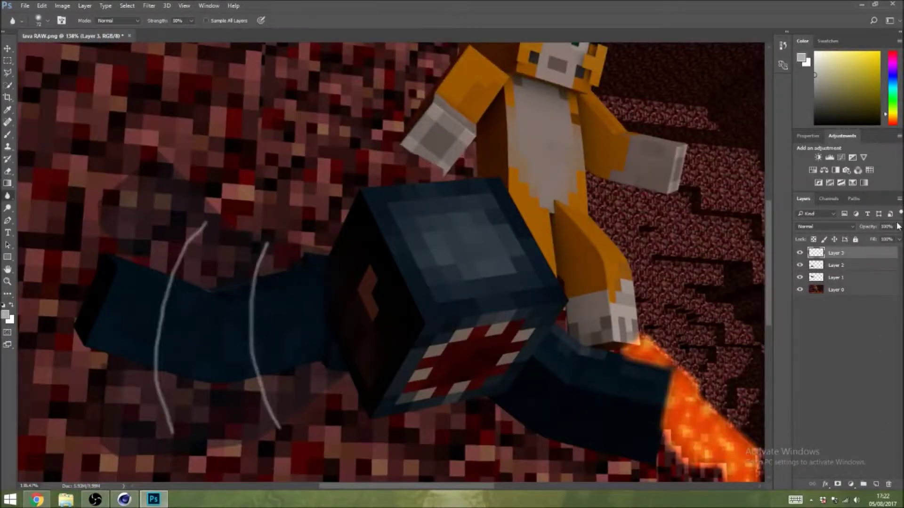
Merge the visible layers and choose a 61 px round brush for the lava
{"action": "key", "text": "ctrl+minus"}
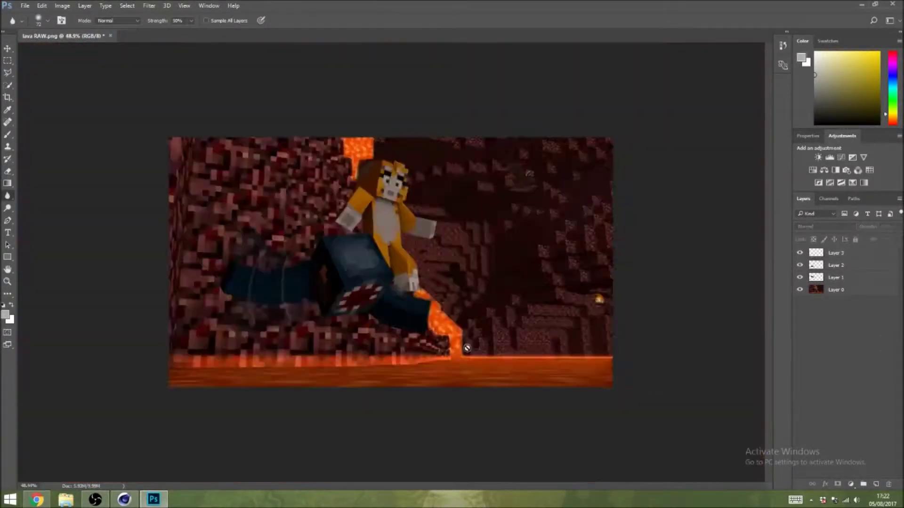
{"action": "key", "text": "ctrl+0"}
{"action": "key", "text": "ctrl+shift+e"}
{"action": "key", "text": "b"}
{"action": "left_click", "coordinate": [39, 20]}
{"action": "double_click", "coordinate": [33, 111]}
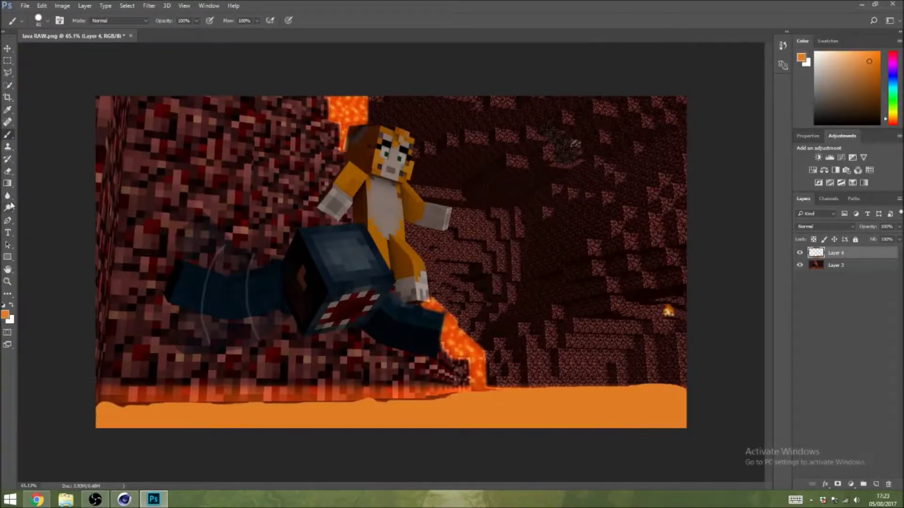
Lower the orange lava band layer to 21% opacity and merge it down
{"action": "left_click_drag", "start_coordinate": [899, 226], "coordinate": [862, 262]}
{"action": "right_click", "coordinate": [806, 327]}
{"action": "left_click", "coordinate": [791, 409]}
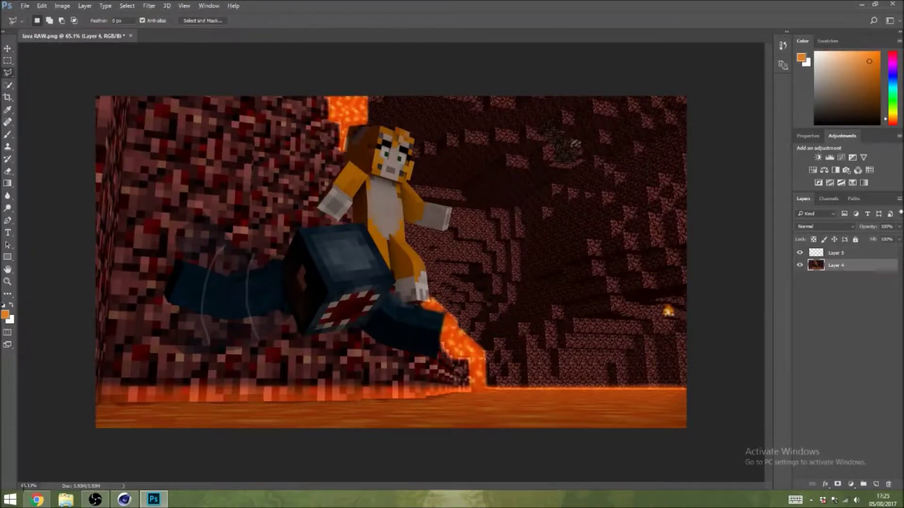
Paint orange glow outlines along the dark character's edges with a 5 px brush on a new layer
{"action": "key", "text": "b"}
{"action": "scroll", "coordinate": [452, 282], "scroll_direction": "up", "scroll_amount": 5, "text": "alt"}
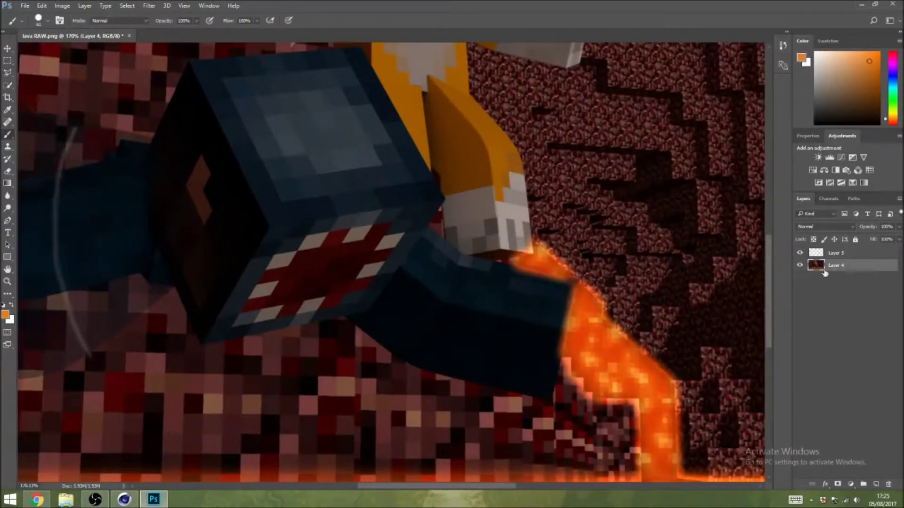
{"action": "left_click", "coordinate": [38, 20]}
{"action": "scroll", "coordinate": [542, 376], "scroll_direction": "up", "scroll_amount": 5, "text": "alt"}
{"action": "left_click", "coordinate": [39, 20]}
{"action": "scroll", "coordinate": [393, 282], "scroll_direction": "up", "scroll_amount": 1, "text": "alt"}
{"action": "key", "text": "alt+bracketright"}
{"action": "left_click_drag", "start_coordinate": [400, 337], "coordinate": [565, 263]}
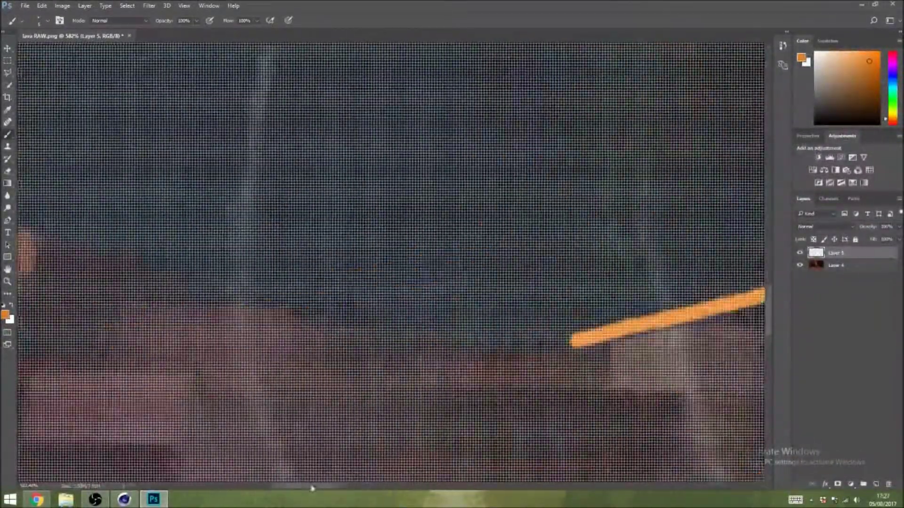
{"action": "scroll", "coordinate": [391, 263], "scroll_direction": "up", "scroll_amount": 2, "text": "alt"}
{"action": "scroll", "coordinate": [391, 264], "scroll_direction": "down", "scroll_amount": 3, "text": "alt"}
{"action": "scroll", "coordinate": [390, 263], "scroll_direction": "up", "scroll_amount": 3, "text": "alt"}
Soften the glow lines with the Blur tool and set the layer opacity to 57%
{"action": "left_click", "coordinate": [7, 196]}
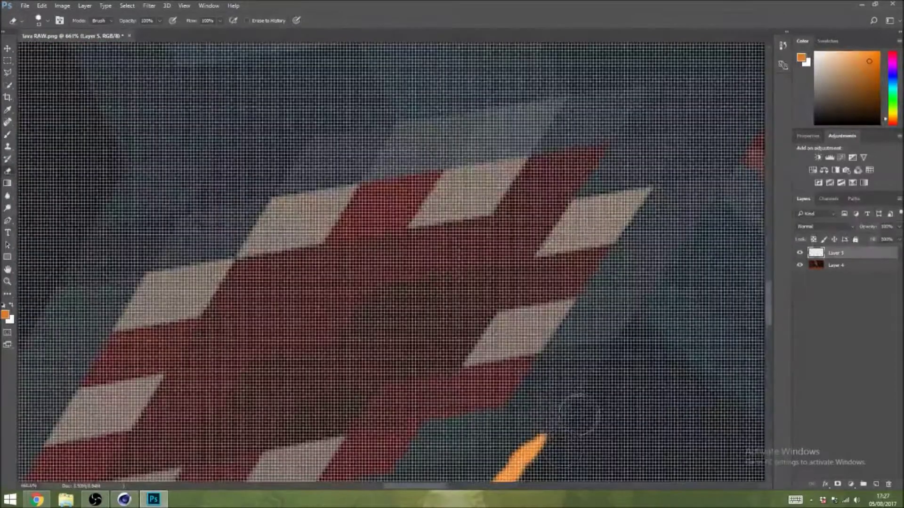
{"action": "scroll", "coordinate": [561, 319], "scroll_direction": "down", "scroll_amount": 3, "text": "alt"}
{"action": "scroll", "coordinate": [615, 202], "scroll_direction": "up", "scroll_amount": 1, "text": "alt"}
{"action": "scroll", "coordinate": [324, 198], "scroll_direction": "down", "scroll_amount": 2, "text": "alt"}
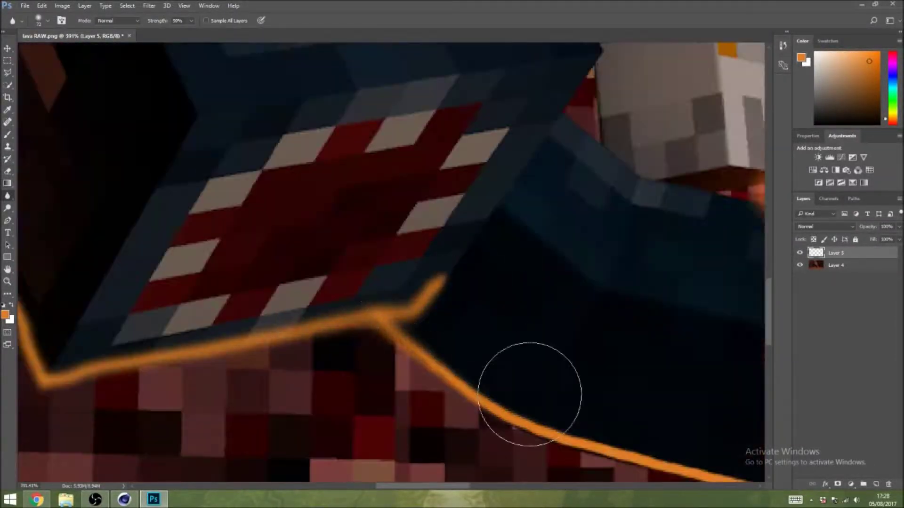
{"action": "scroll", "coordinate": [444, 313], "scroll_direction": "down", "scroll_amount": 3, "text": "alt"}
{"action": "scroll", "coordinate": [444, 313], "scroll_direction": "up", "scroll_amount": 2, "text": "alt"}
{"action": "left_click_drag", "start_coordinate": [898, 227], "coordinate": [900, 229]}
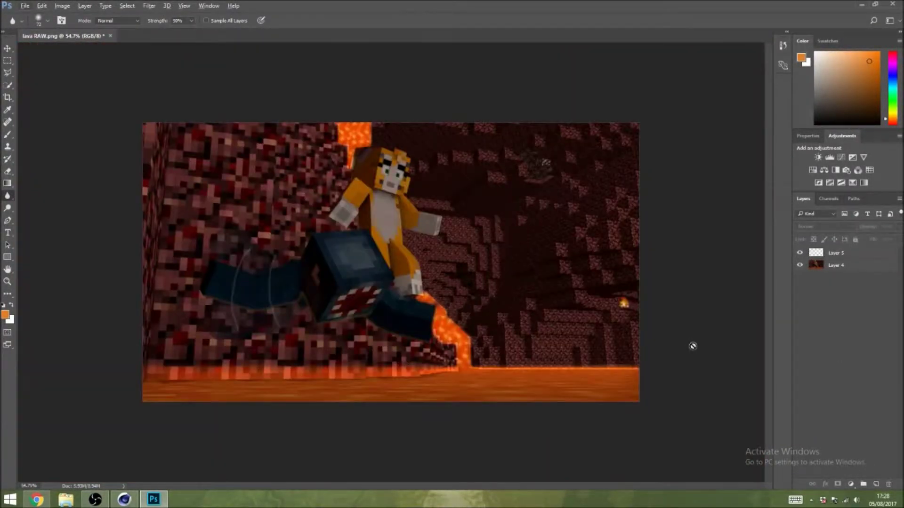